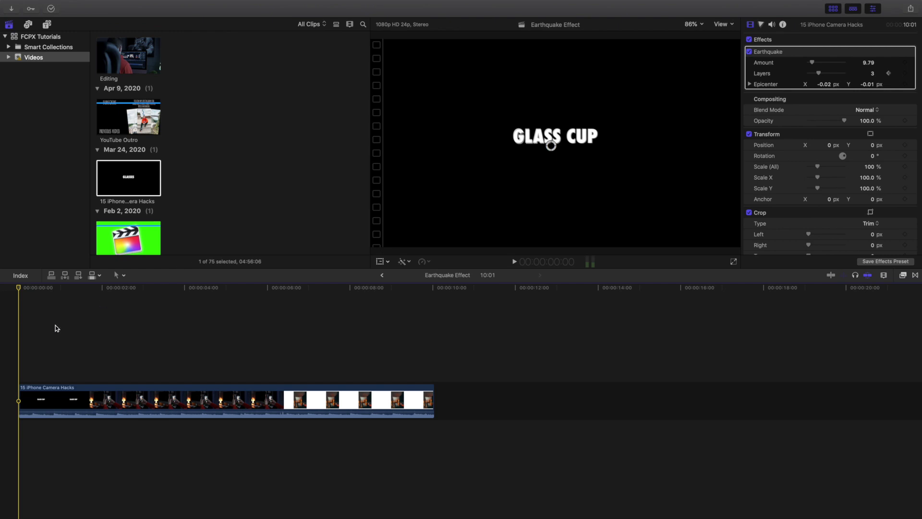
# Step: Preview the clip, then disable its original Earthquake effect (Amount 9.79, Layers 3)
pyautogui.press('s')
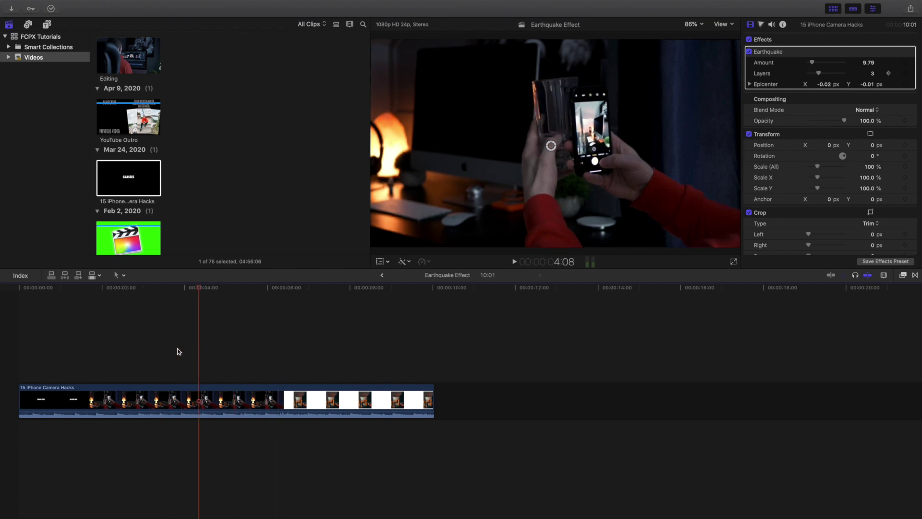
pyautogui.click(118, 350)
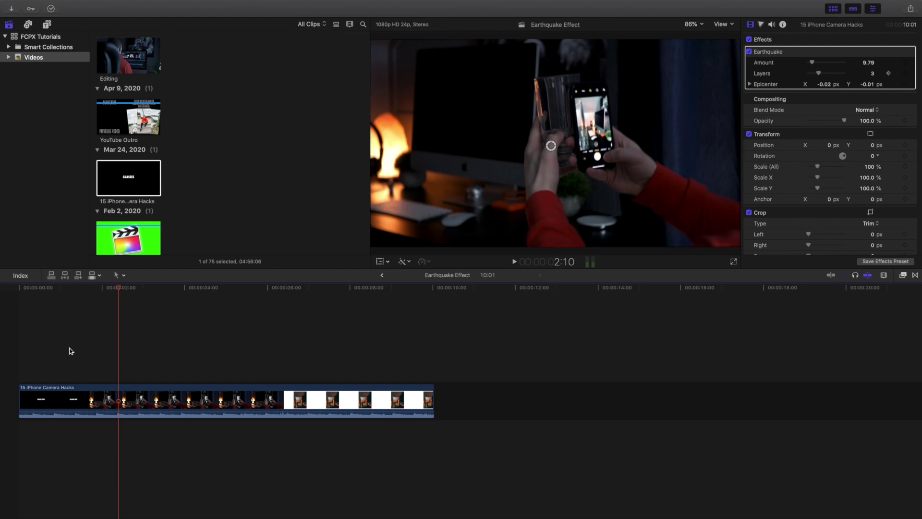
pyautogui.click(14, 337)
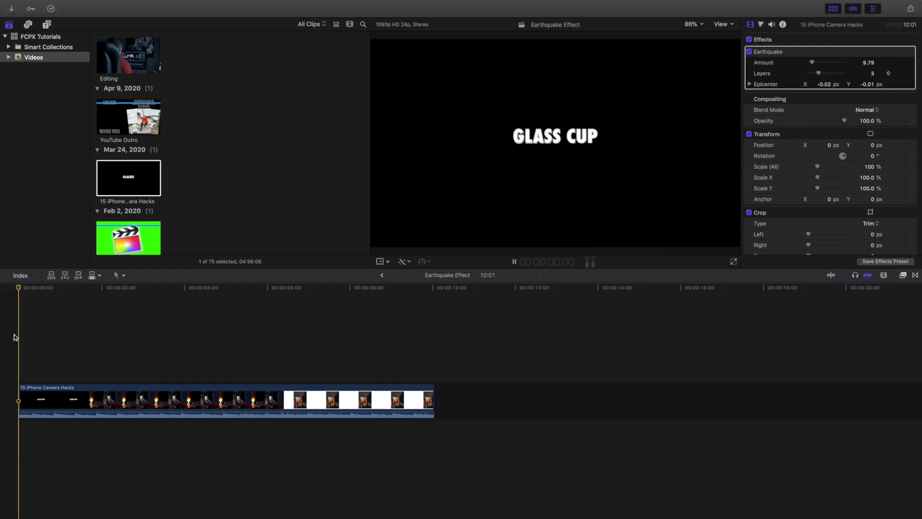
pyautogui.press('space')
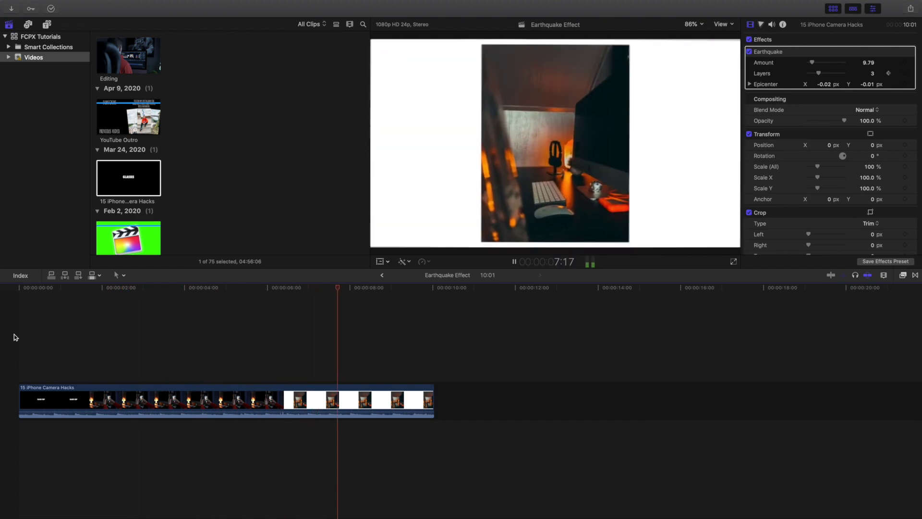
pyautogui.press('space')
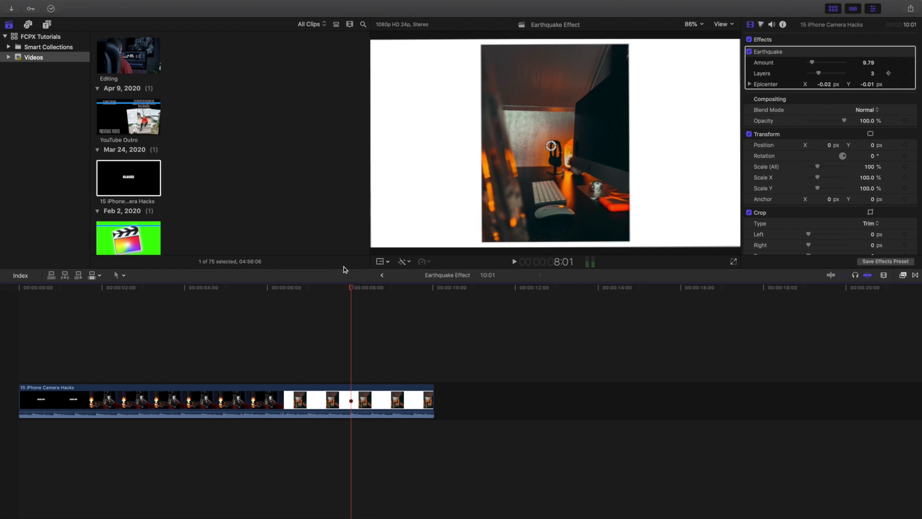
pyautogui.click(749, 52)
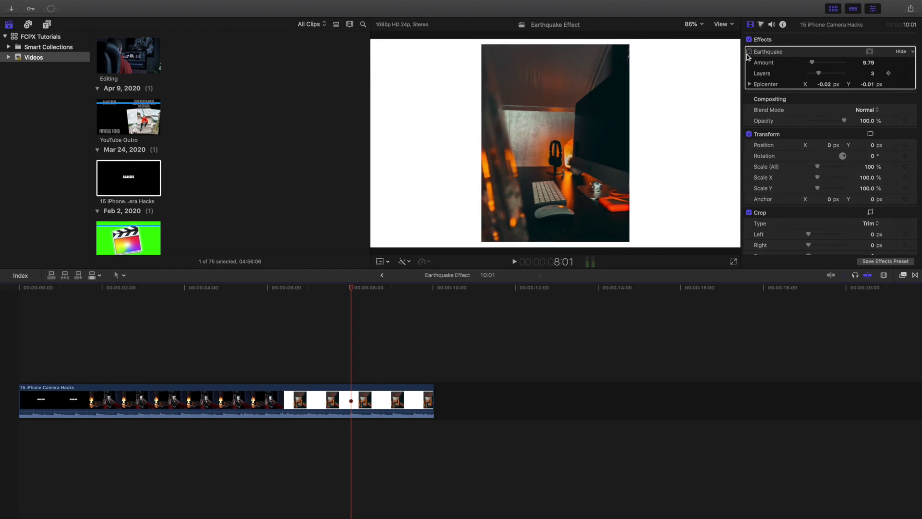
pyautogui.press('Home')
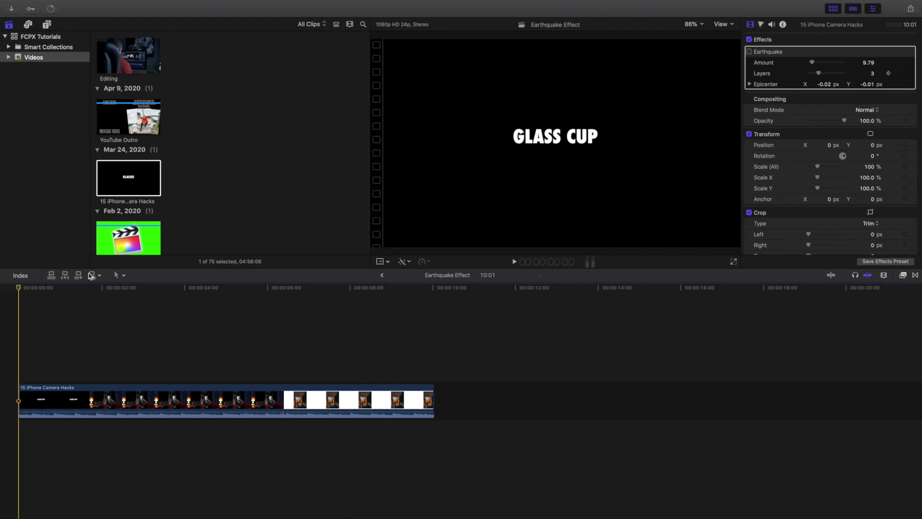
# Step: Search all effects for 'earth' and drag a second Earthquake effect onto the clip
pyautogui.click(902, 276)
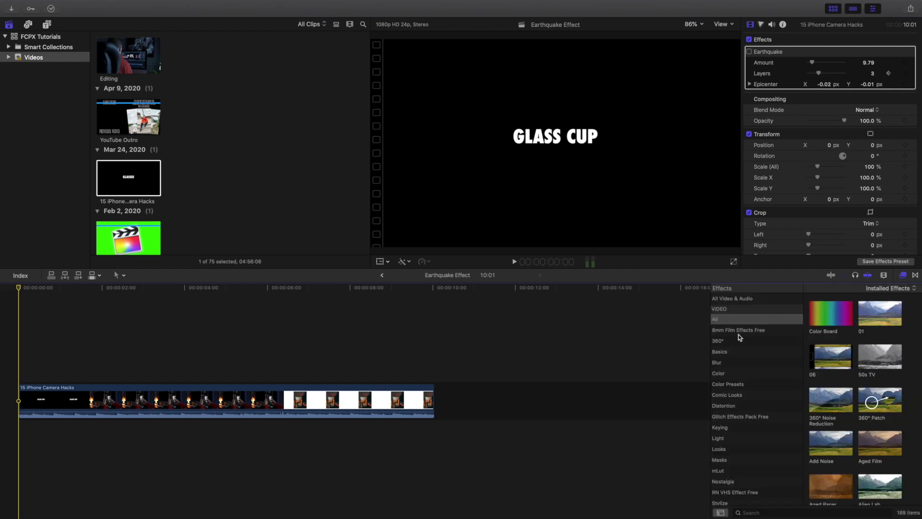
pyautogui.click(724, 319)
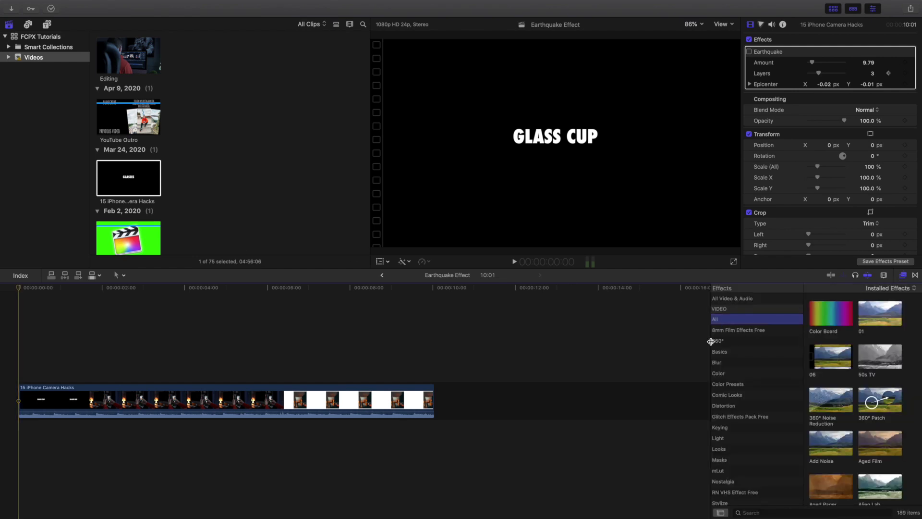
pyautogui.click(756, 512)
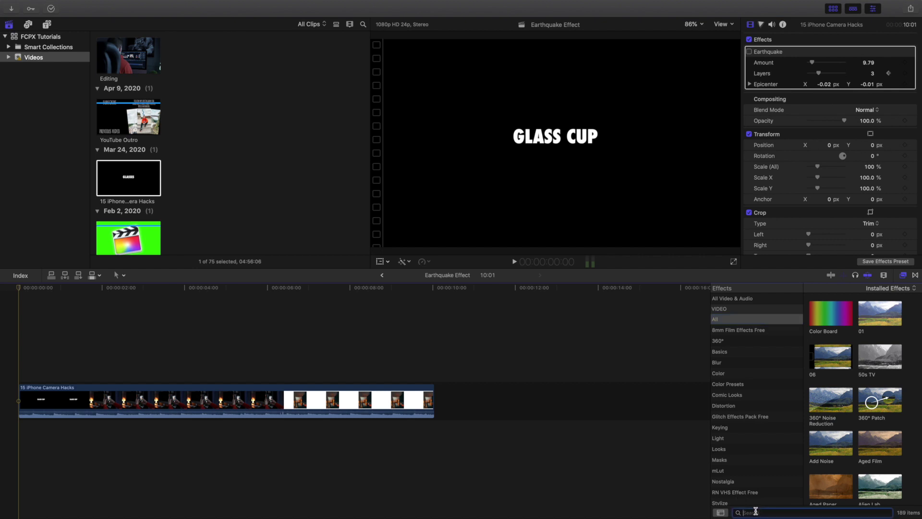
pyautogui.write('earth')
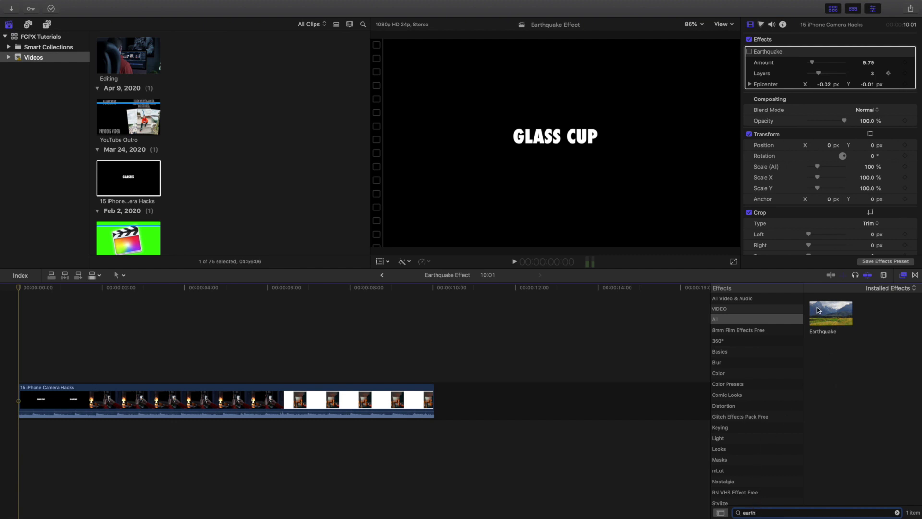
pyautogui.moveTo(819, 321); pyautogui.dragTo(219, 392)
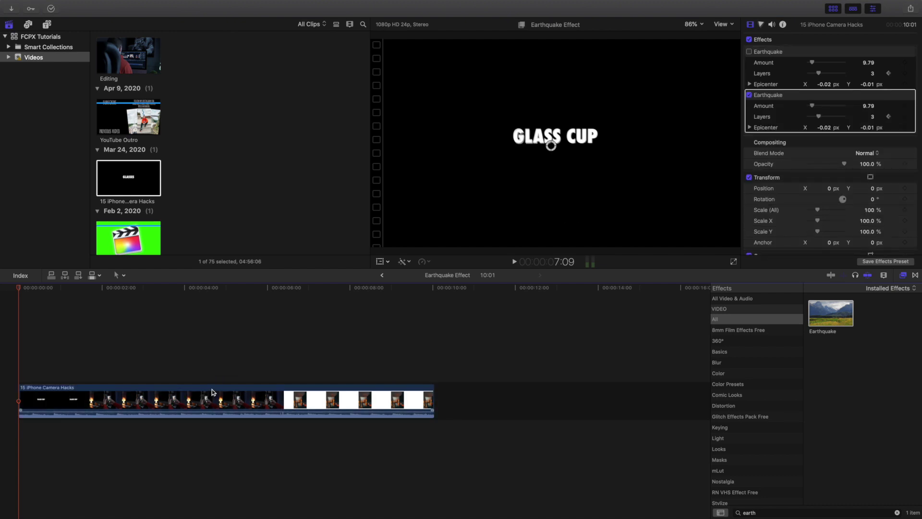
pyautogui.click(903, 276)
pyautogui.click(16, 311)
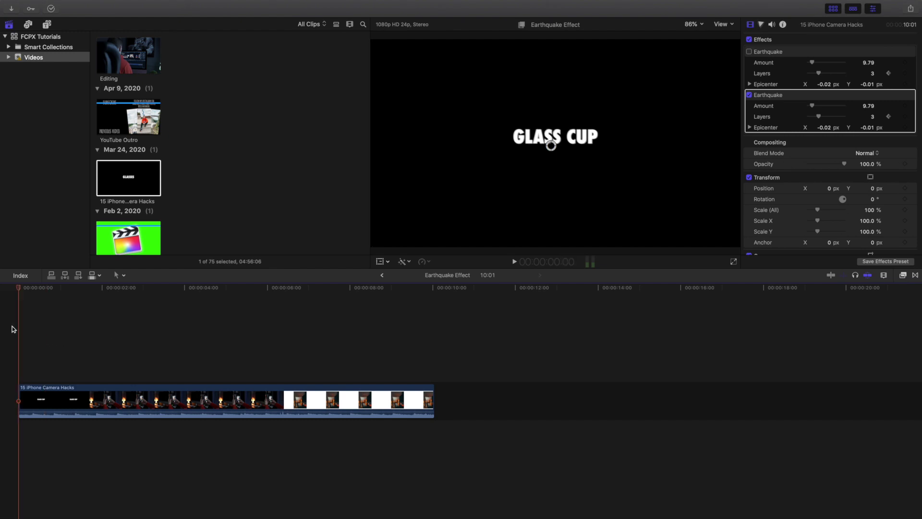
pyautogui.press('space')
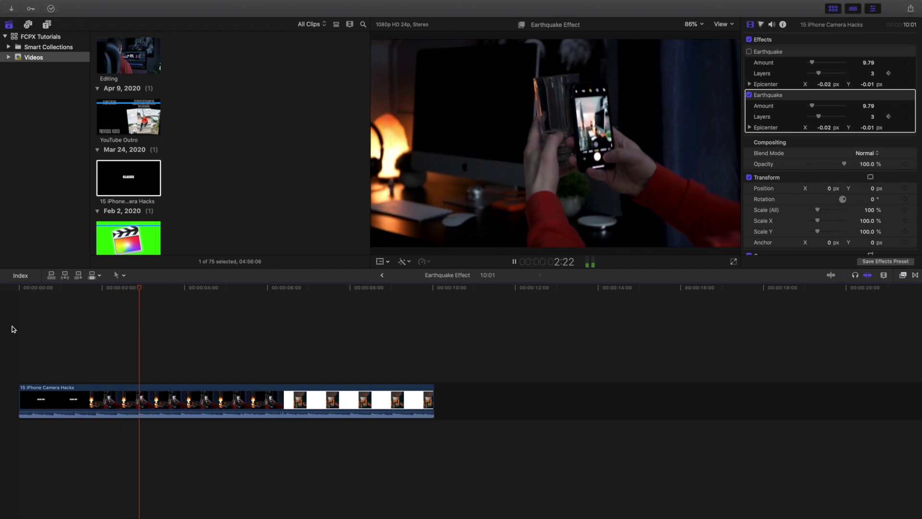
pyautogui.press('space')
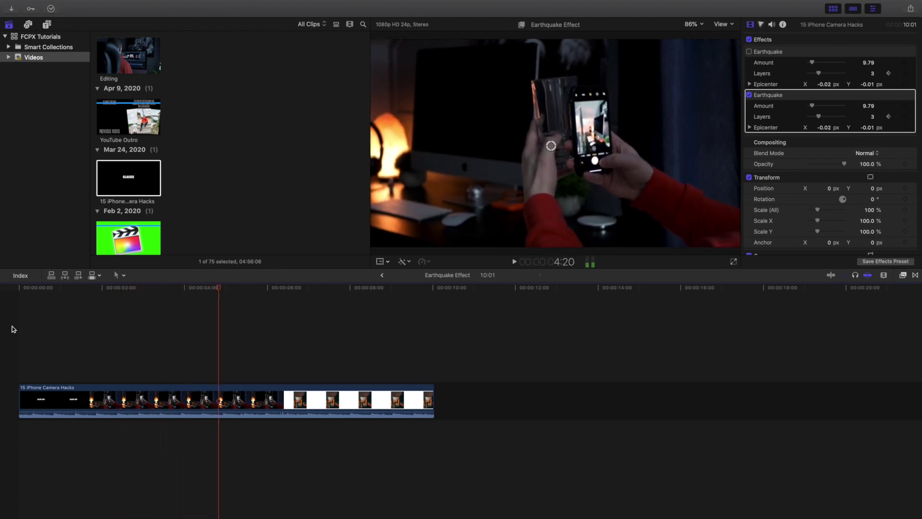
pyautogui.press('Home')
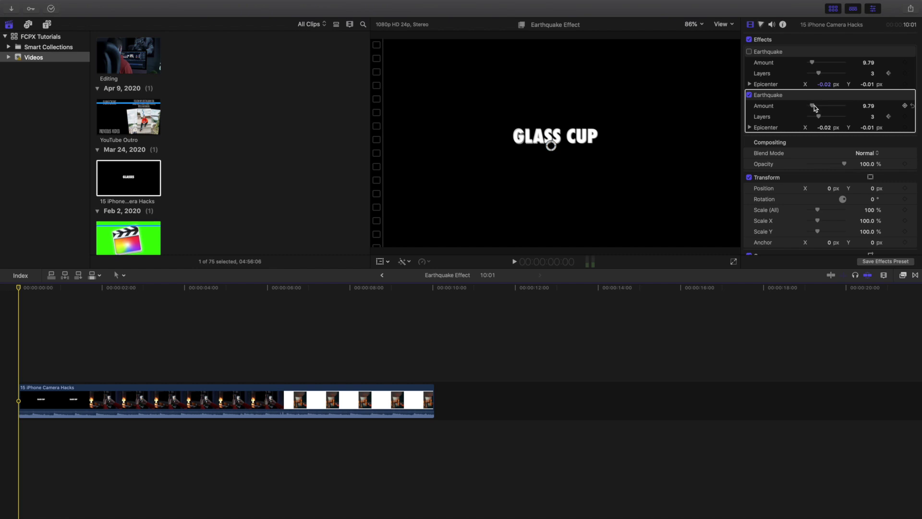
# Step: Set the second Earthquake's Amount to 0 and play back to check the result
pyautogui.moveTo(814, 105); pyautogui.dragTo(765, 110)
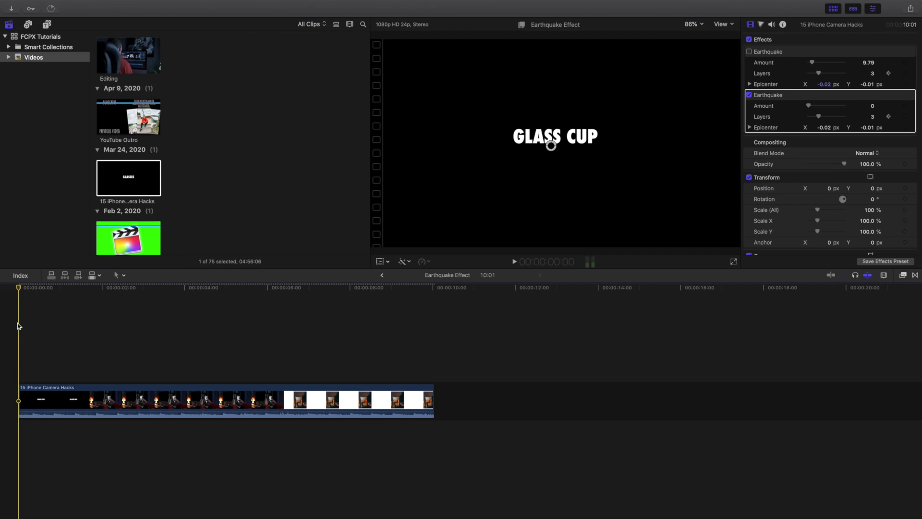
pyautogui.press('space')
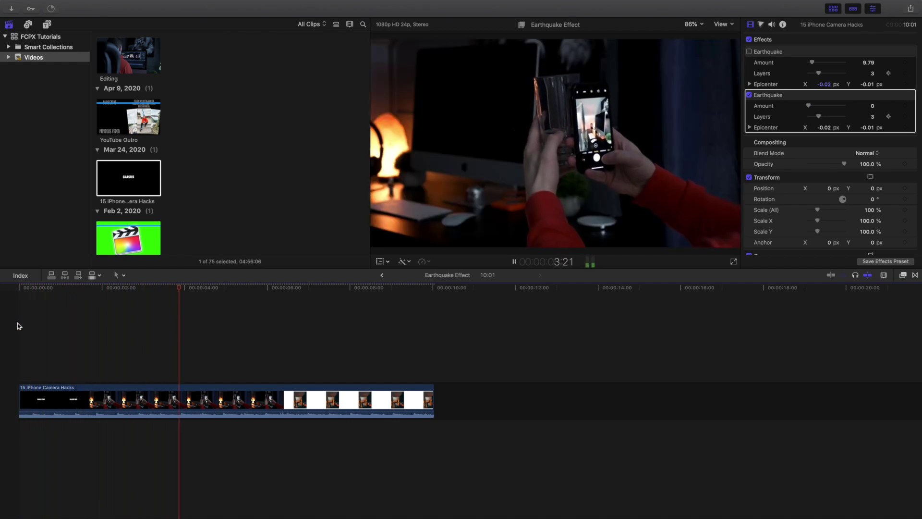
pyautogui.press('space')
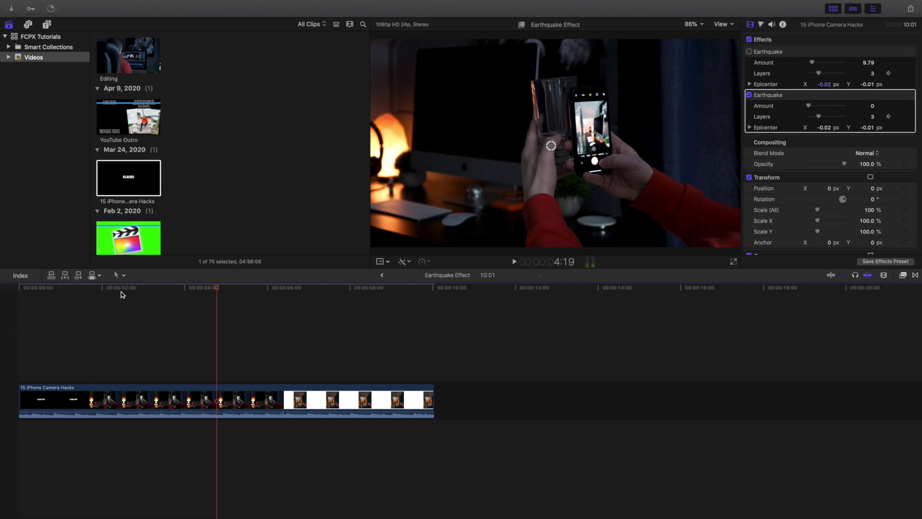
pyautogui.scroll(-1, 763, 144)
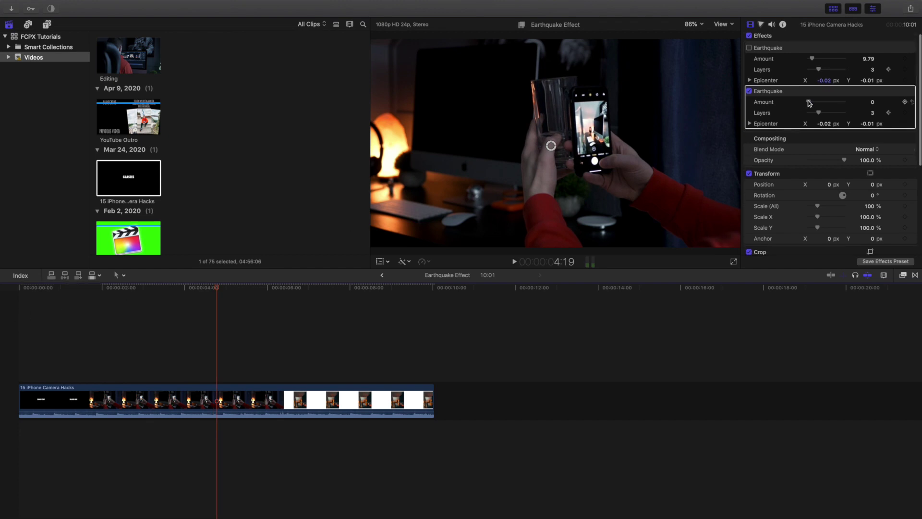
pyautogui.scroll(-1, 810, 104)
pyautogui.moveTo(808, 101); pyautogui.dragTo(844, 102)
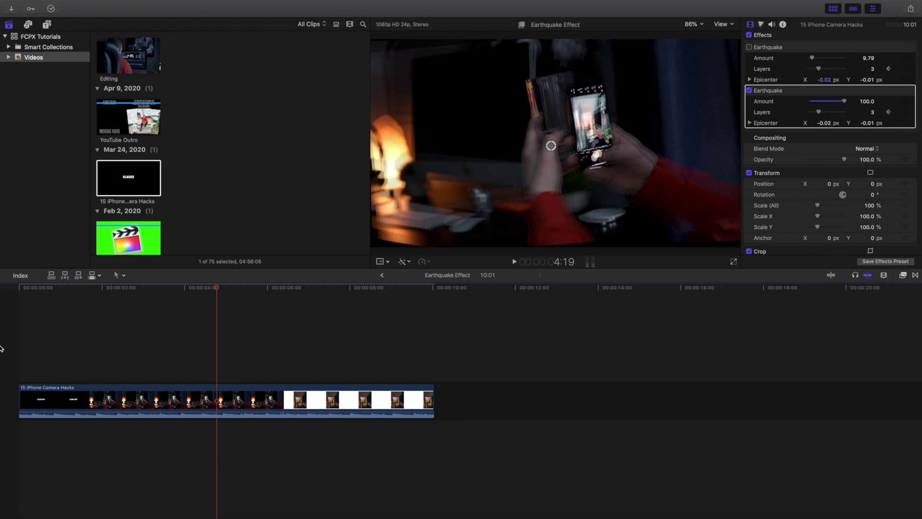
pyautogui.press('Home')
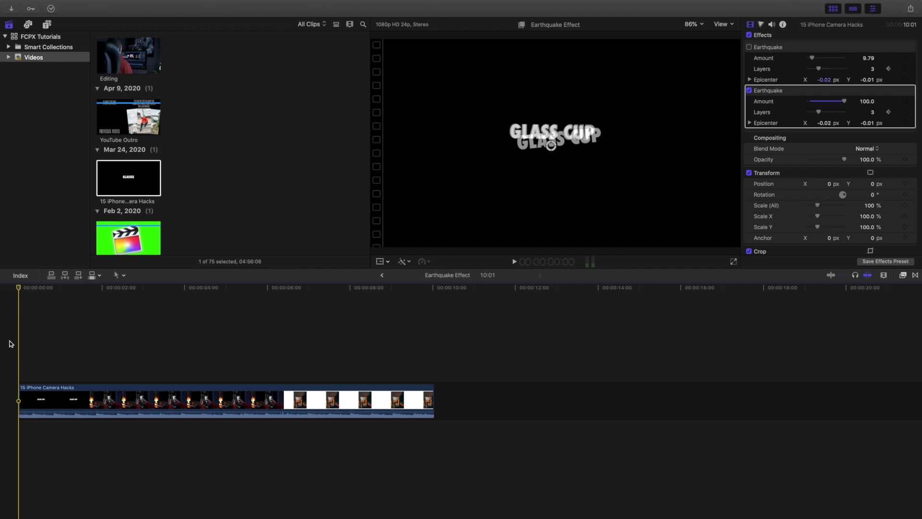
pyautogui.press('space')
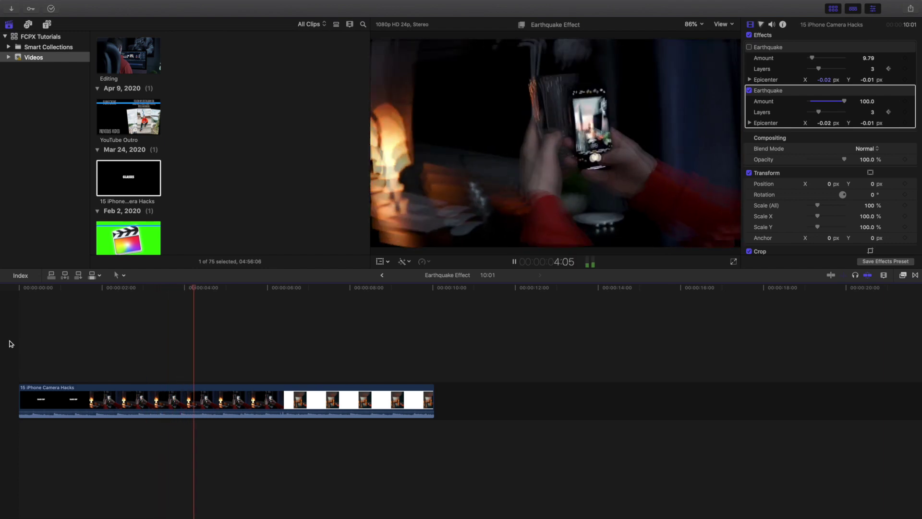
pyautogui.press('space')
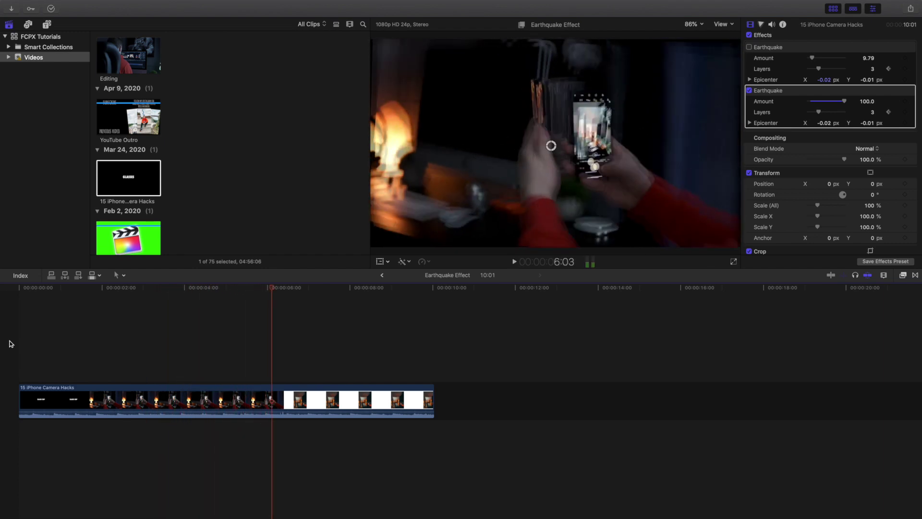
pyautogui.click(77, 352)
pyautogui.press('space')
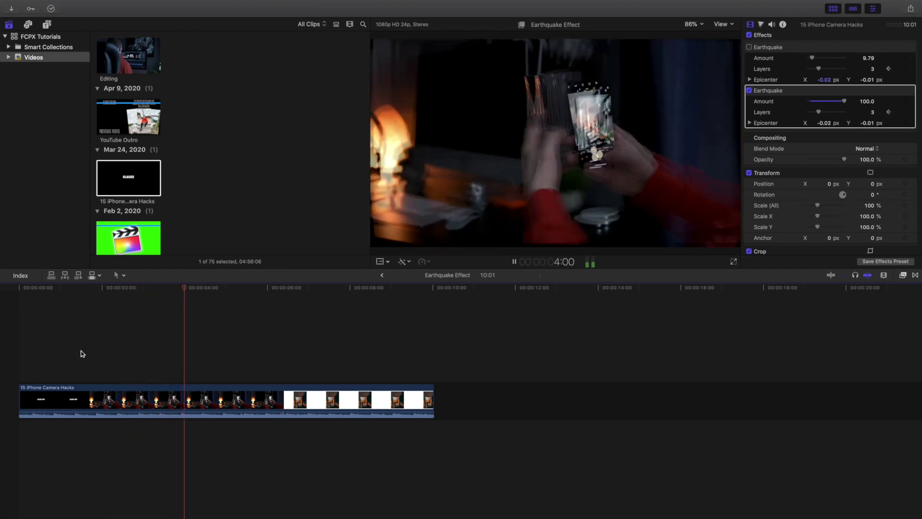
pyautogui.press('space')
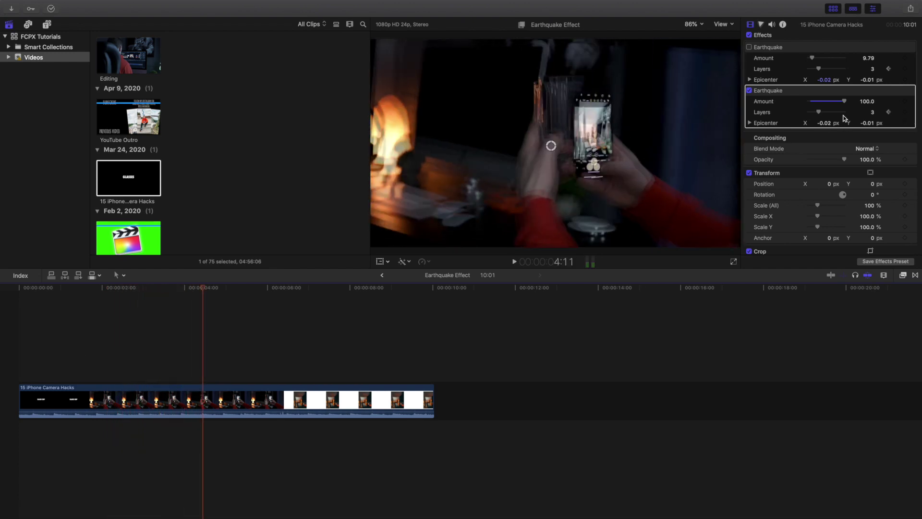
pyautogui.moveTo(845, 104); pyautogui.dragTo(826, 103)
pyautogui.press('Home')
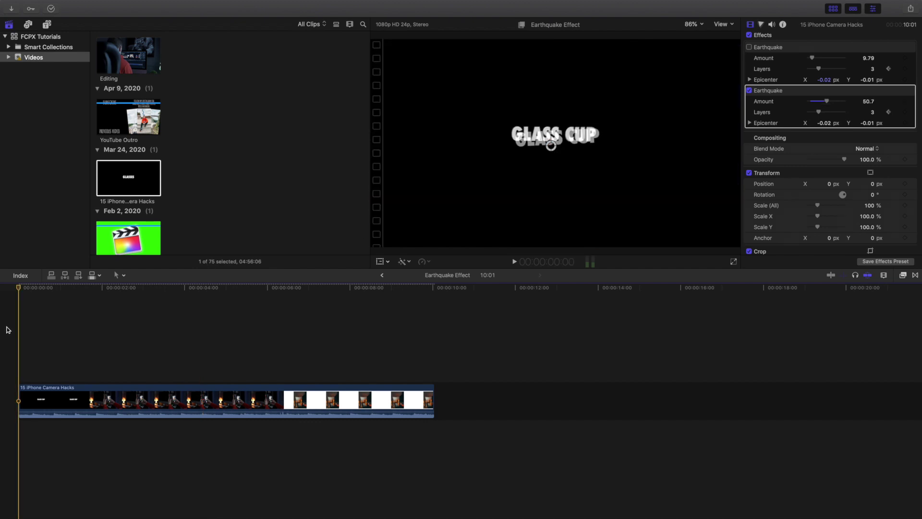
pyautogui.press('space')
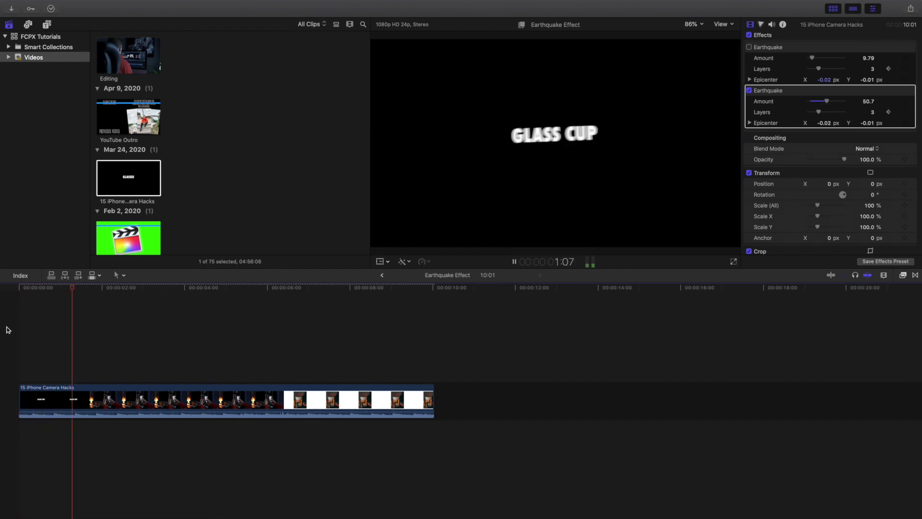
pyautogui.press('space')
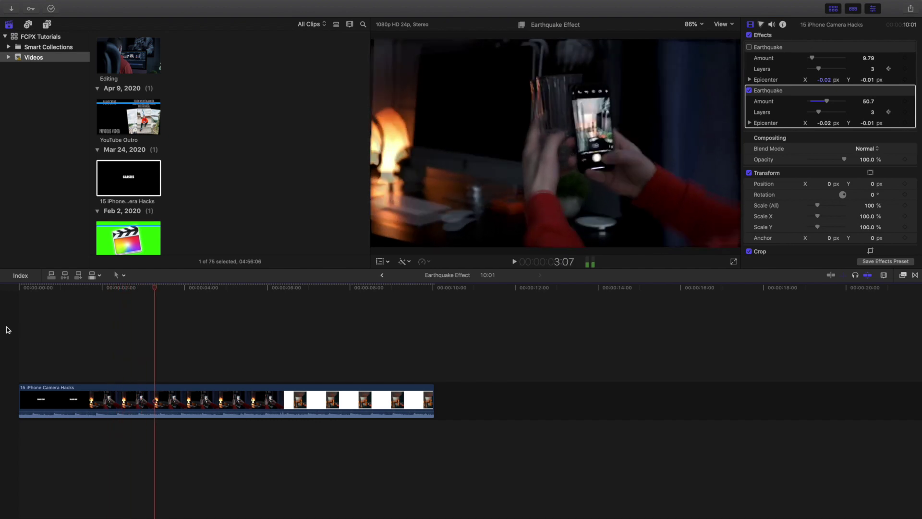
pyautogui.click(87, 333)
pyautogui.press('space')
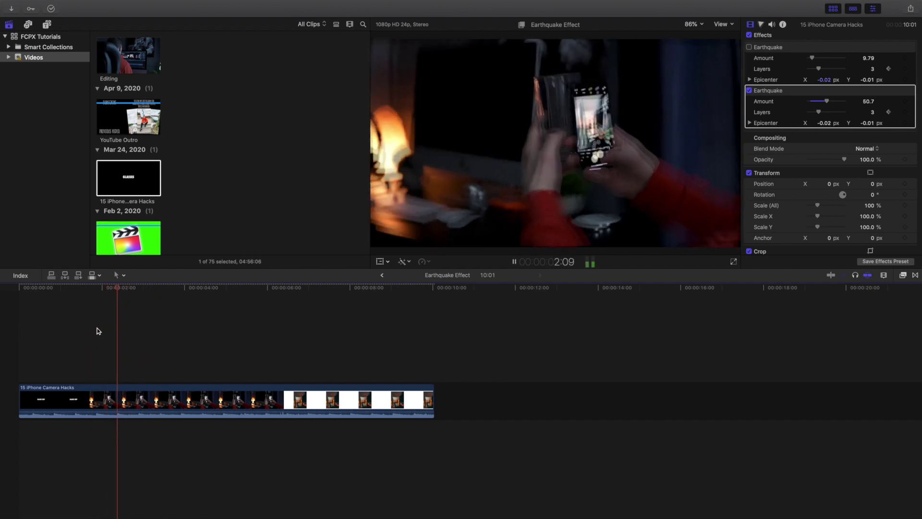
pyautogui.press('space')
# Step: Raise the second Earthquake Amount to 100.0, preview, then lower it slightly and preview again
pyautogui.moveTo(826, 101); pyautogui.dragTo(871, 103)
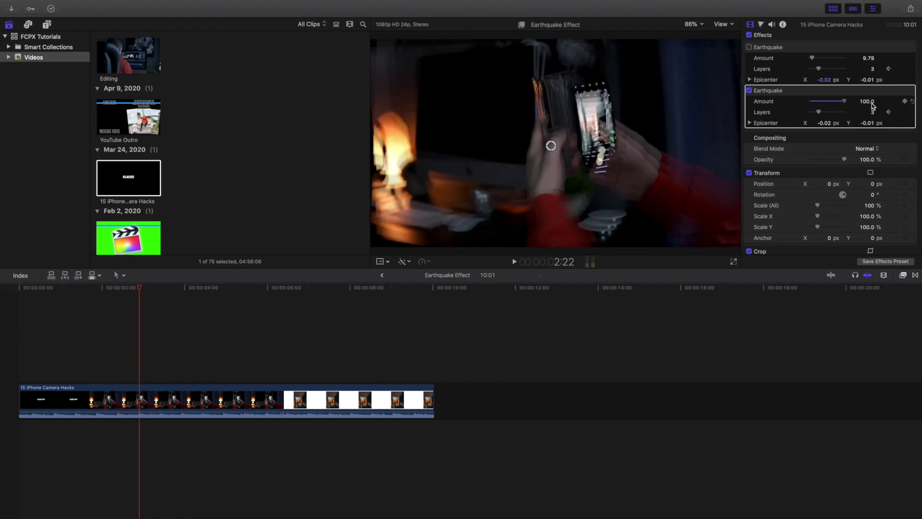
pyautogui.press('space')
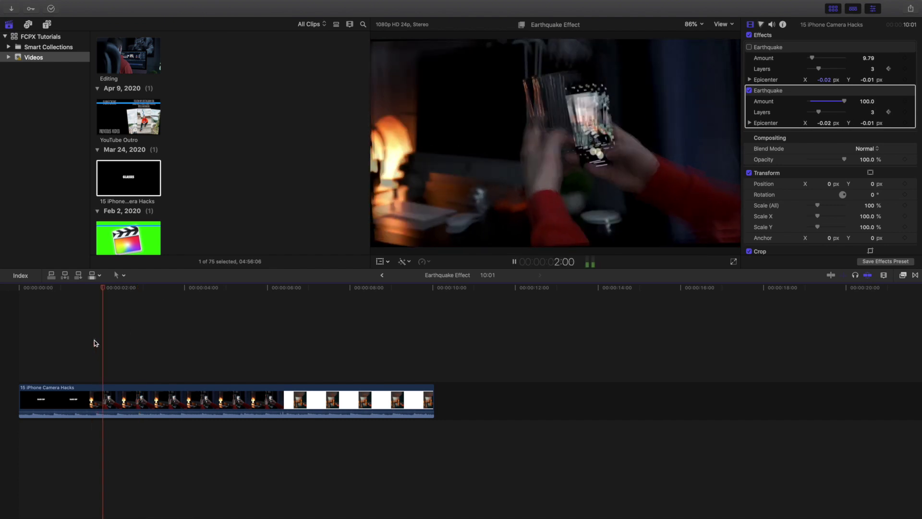
pyautogui.press('space')
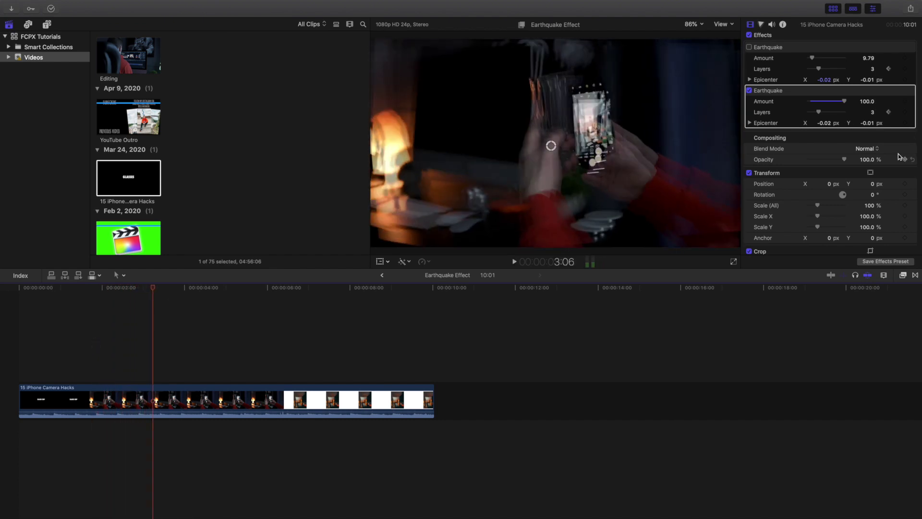
pyautogui.moveTo(845, 102); pyautogui.dragTo(836, 105)
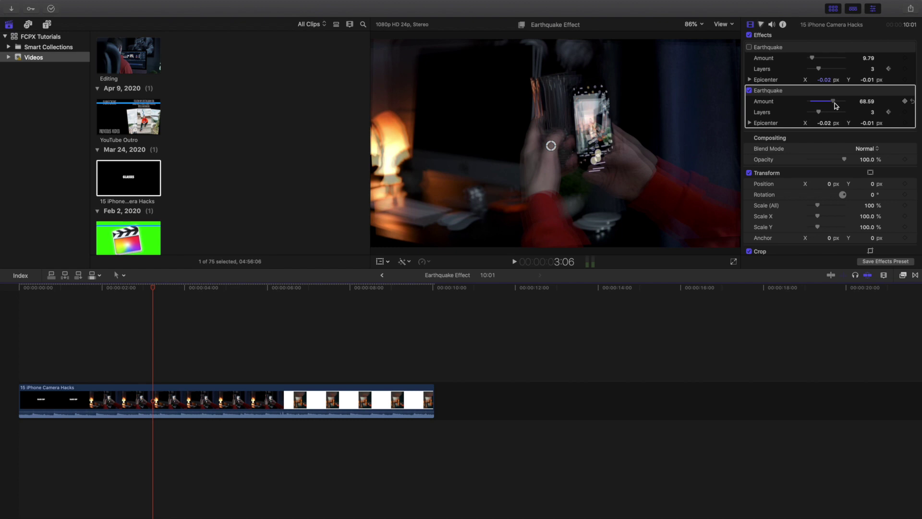
pyautogui.click(80, 315)
pyautogui.press('space')
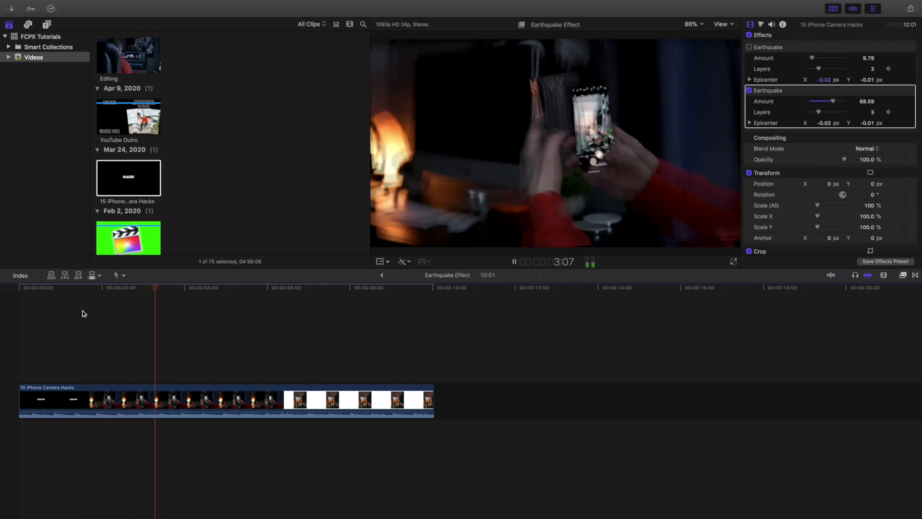
pyautogui.press('space')
# Step: Cut the second Earthquake Amount to around 23 and preview the reduced shake
pyautogui.moveTo(815, 109); pyautogui.dragTo(817, 103)
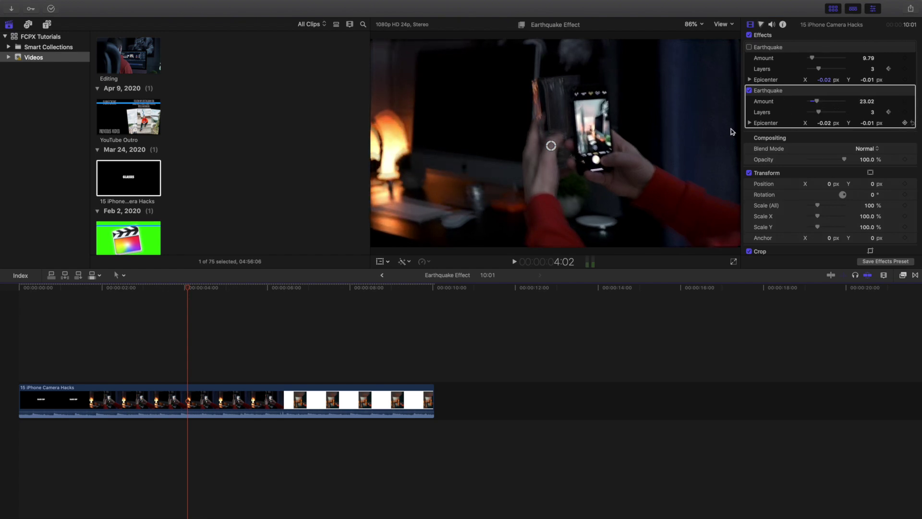
pyautogui.click(82, 326)
pyautogui.press('space')
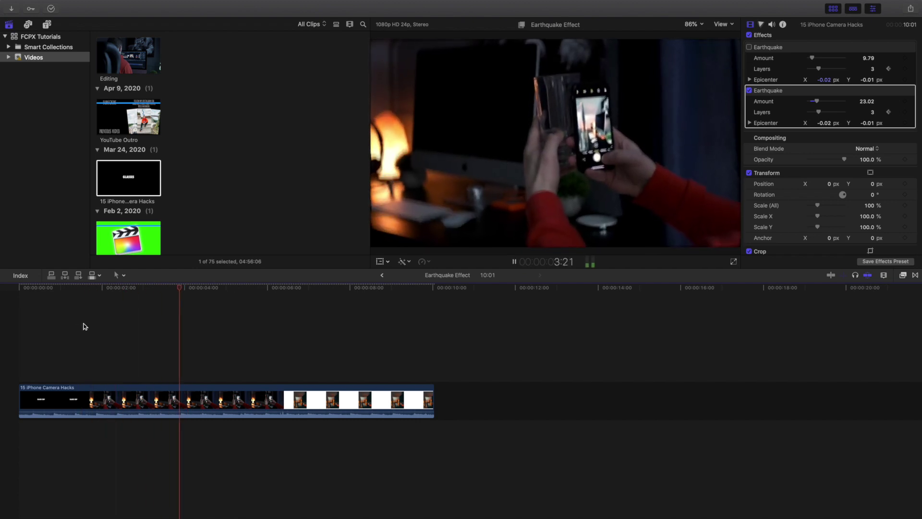
pyautogui.press('Home')
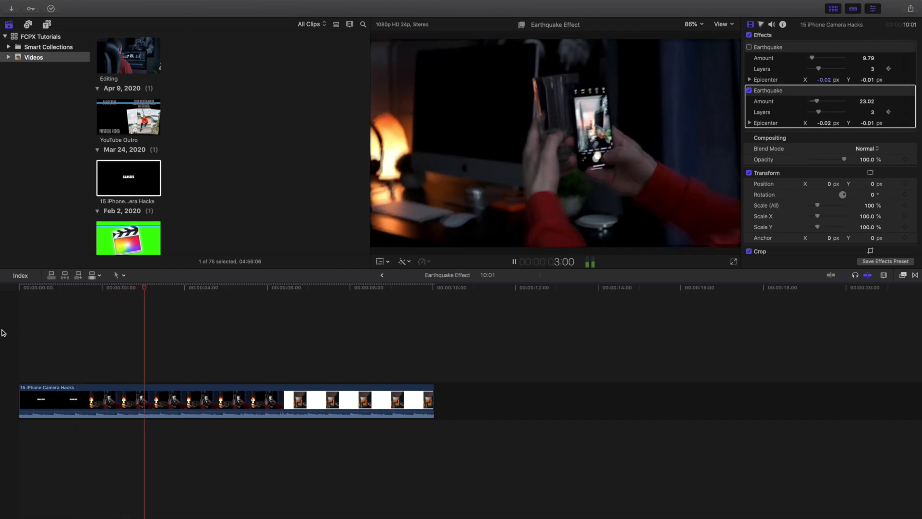
pyautogui.press('space')
# Step: Settle the second Earthquake Amount at 35.13, preview it, and park the playhead at 2:12
pyautogui.moveTo(818, 101); pyautogui.dragTo(821, 101)
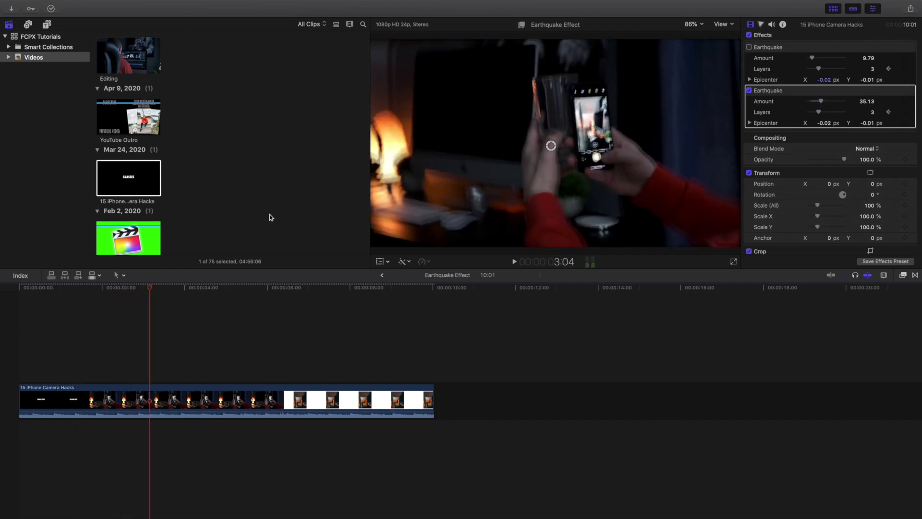
pyautogui.click(85, 319)
pyautogui.press('space')
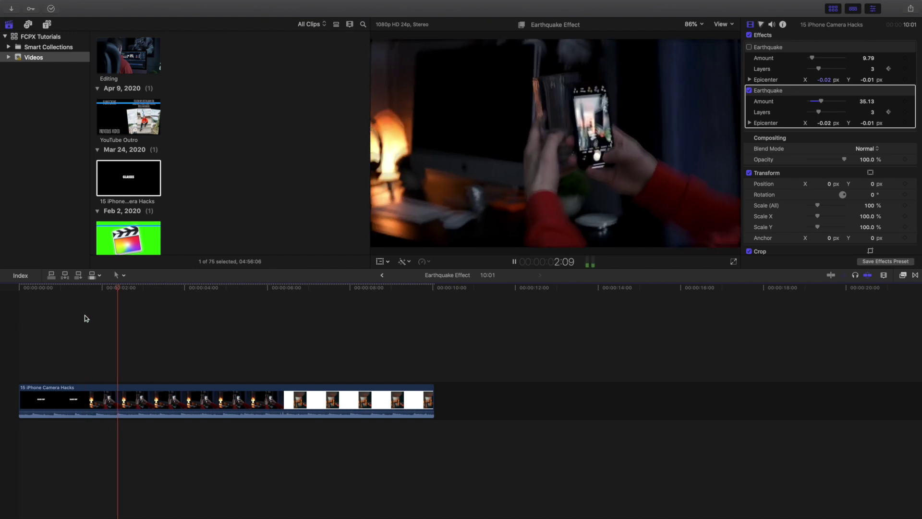
pyautogui.press('space')
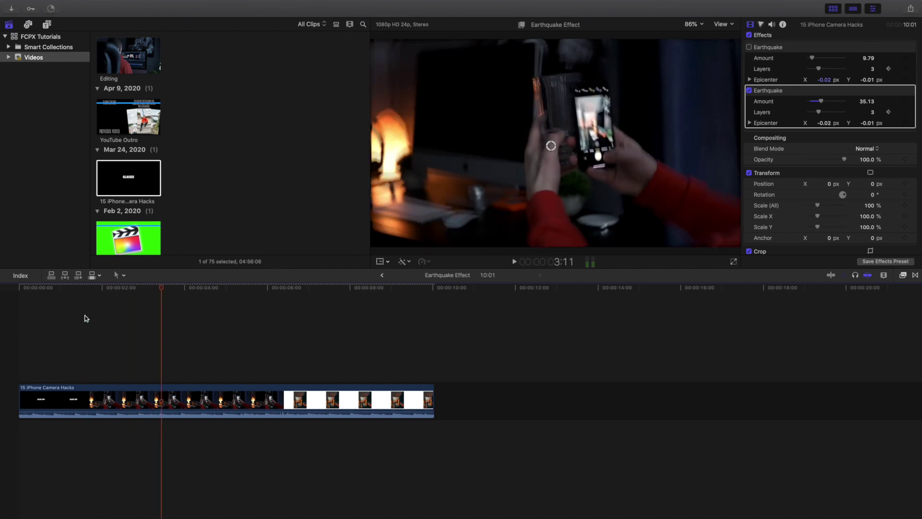
pyautogui.click(125, 344)
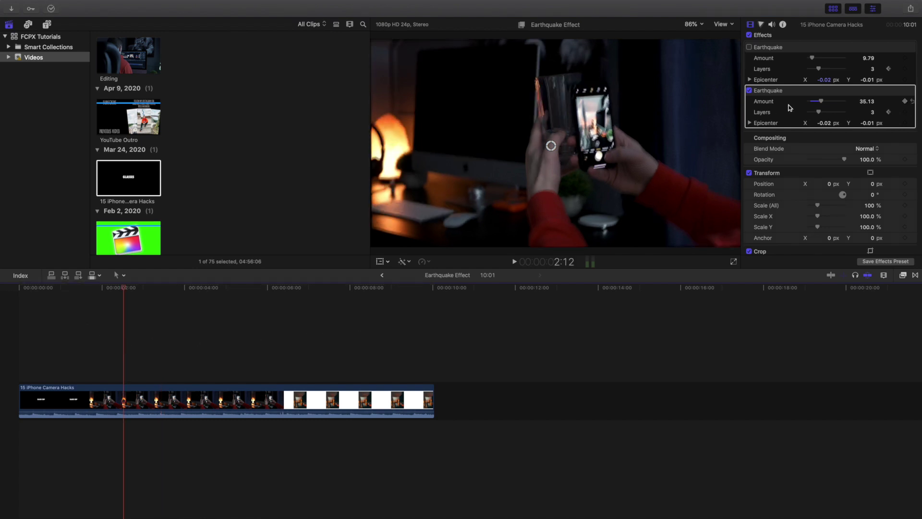
# Step: Increase the second Earthquake's Layers to 8 and its Amount to 100, previewing from the start
pyautogui.moveTo(819, 112)
pyautogui.mouseDown()
pyautogui.moveTo(882, 117)
pyautogui.moveTo(829, 115)
pyautogui.mouseUp()
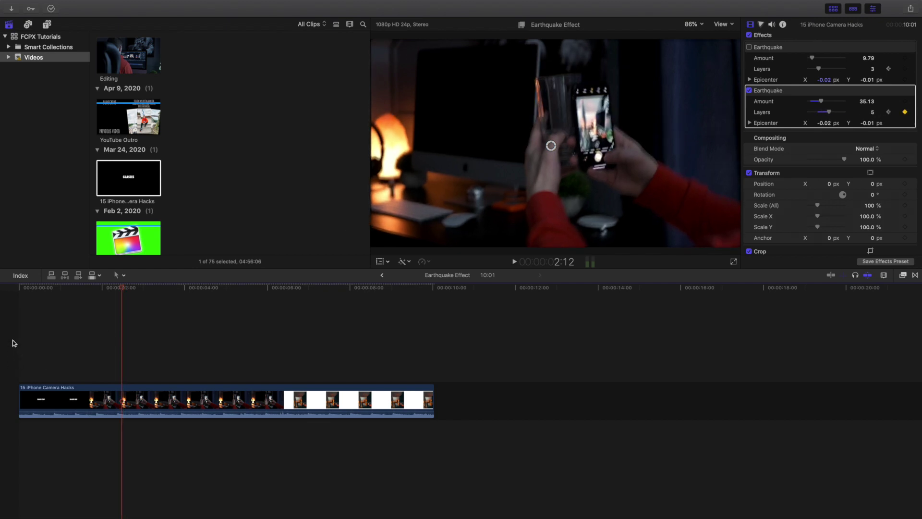
pyautogui.press('Home')
pyautogui.press('space')
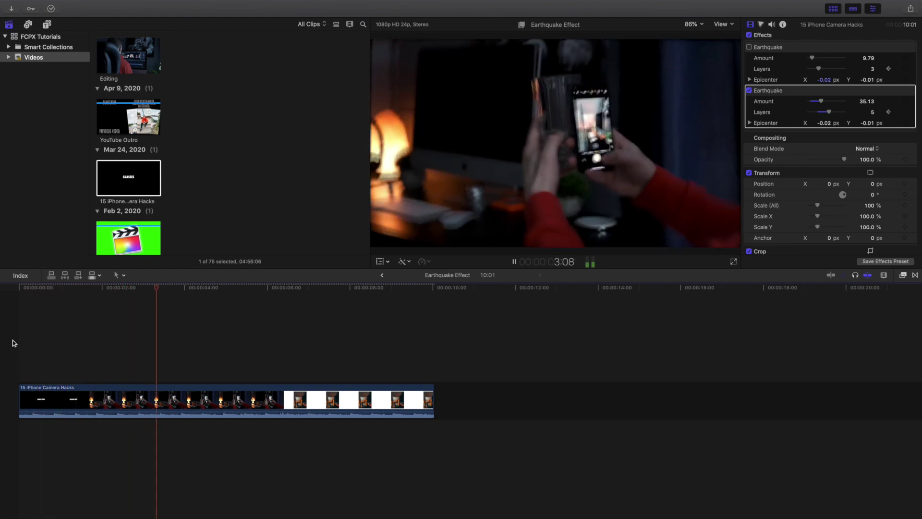
pyautogui.press('space')
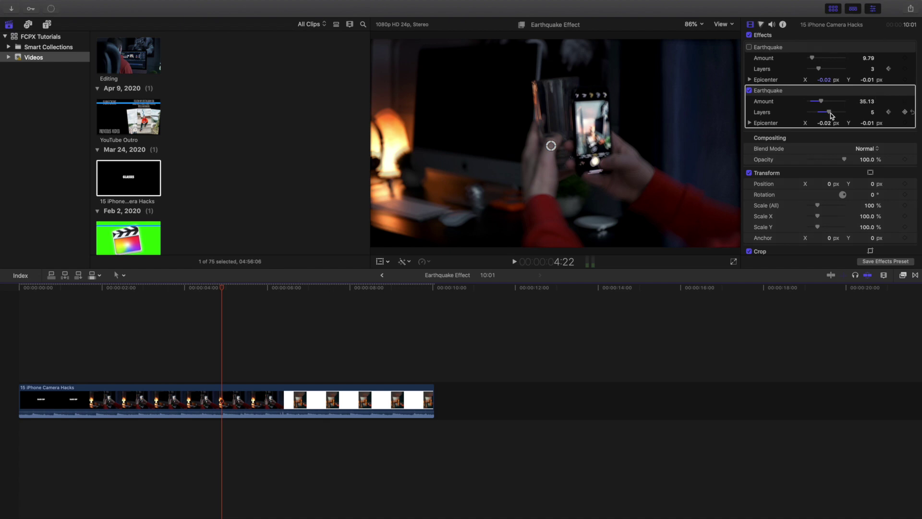
pyautogui.moveTo(830, 113); pyautogui.dragTo(873, 115)
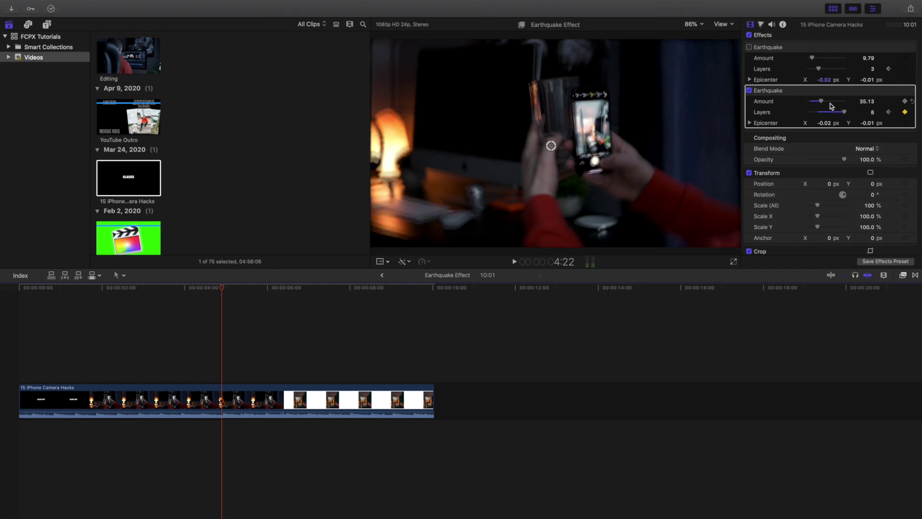
pyautogui.moveTo(819, 101); pyautogui.dragTo(859, 102)
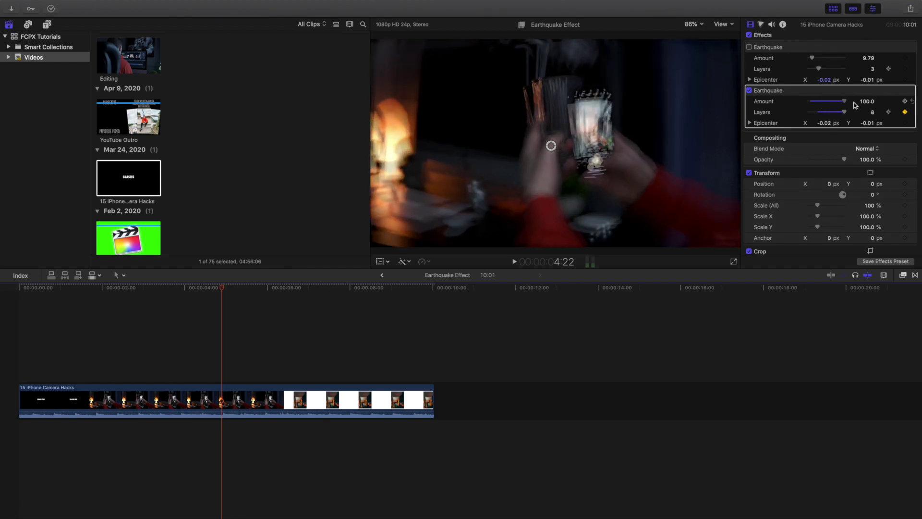
# Step: Keyframe Layers at 8 here and at 6 at the clip start, then preview to 5:05
pyautogui.click(905, 112)
pyautogui.moveTo(828, 112); pyautogui.dragTo(863, 116)
pyautogui.press('Home')
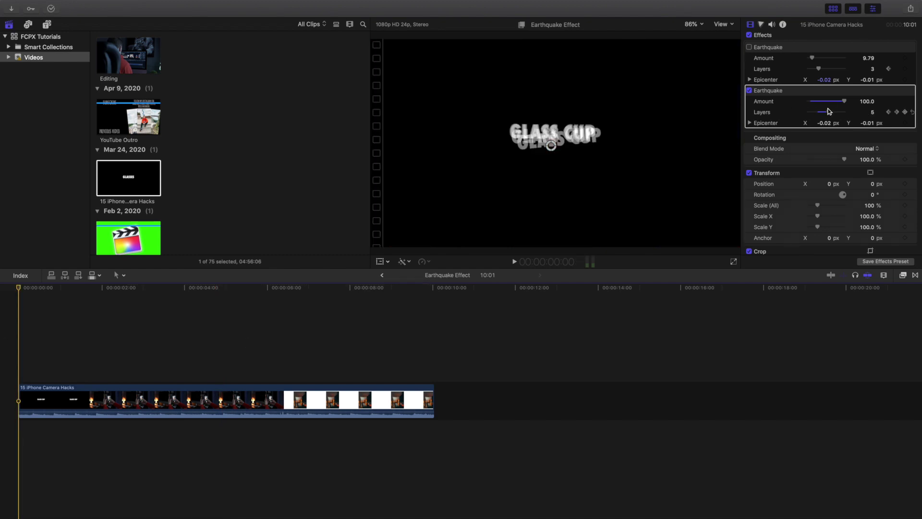
pyautogui.moveTo(829, 112); pyautogui.dragTo(834, 111)
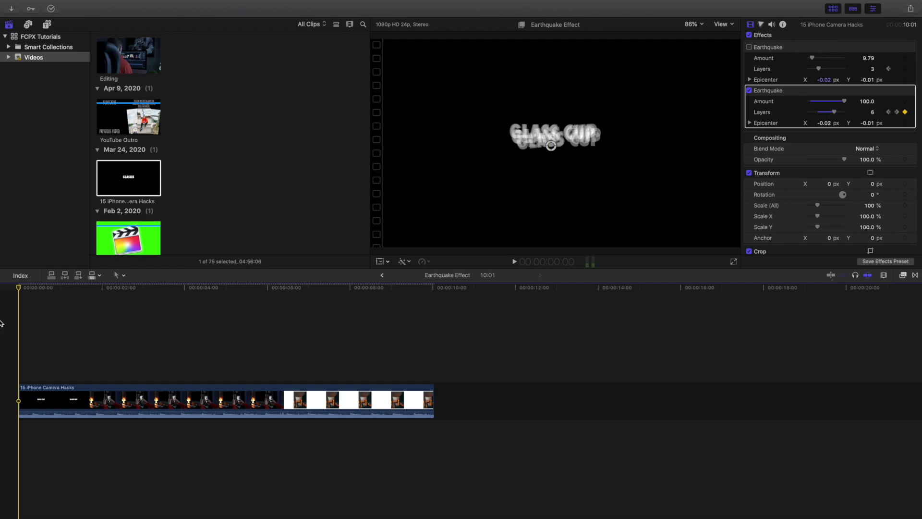
pyautogui.press('space')
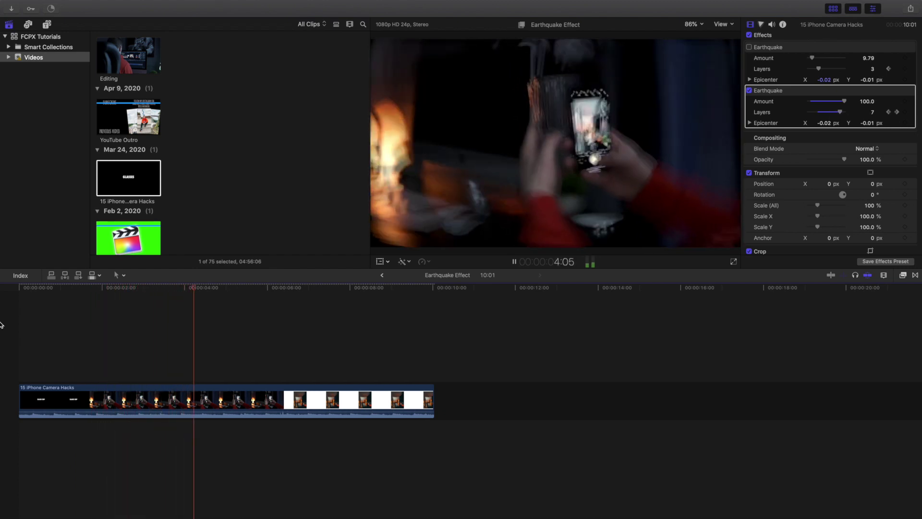
pyautogui.press('space')
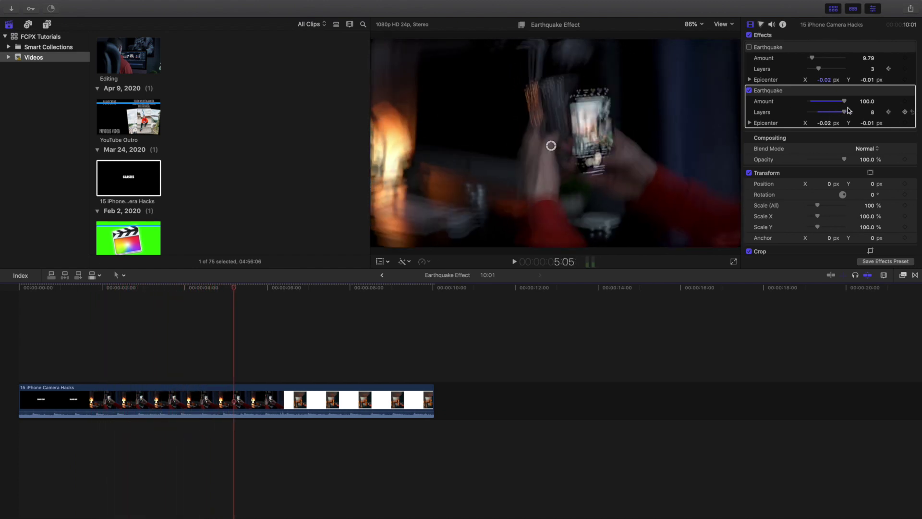
# Step: Keyframe the second Earthquake's Layers at 4 and preview from the start
pyautogui.moveTo(844, 112); pyautogui.dragTo(819, 103)
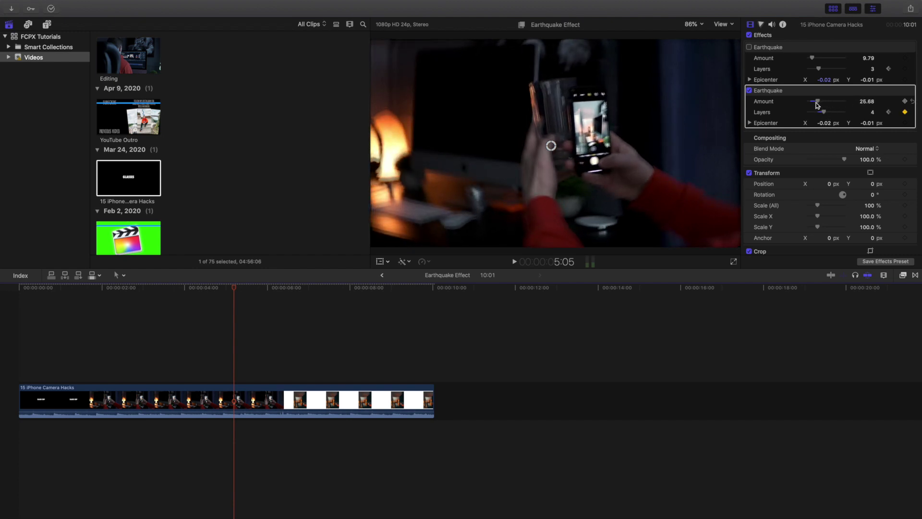
pyautogui.press('Home')
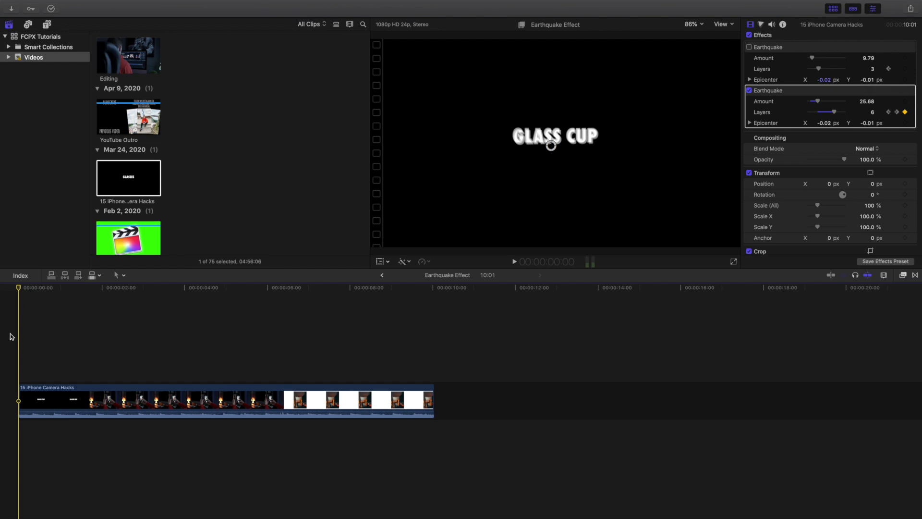
pyautogui.press('space')
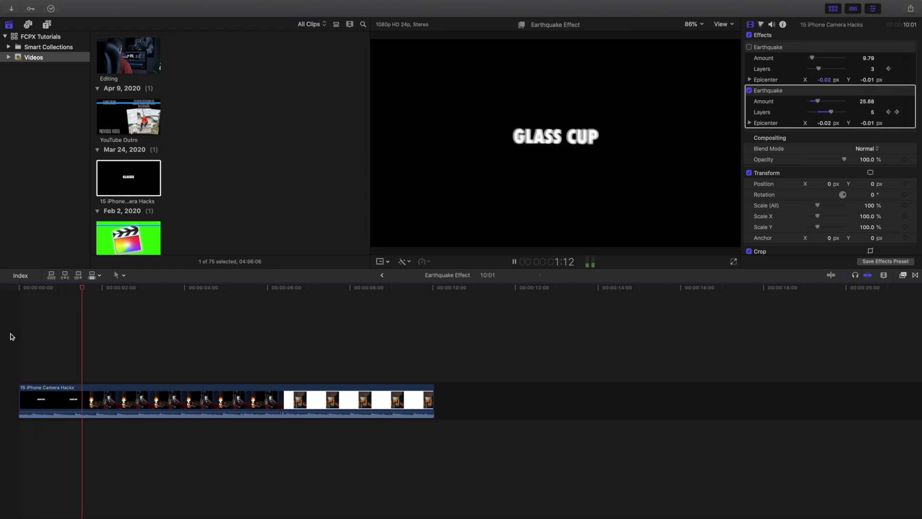
pyautogui.press('space')
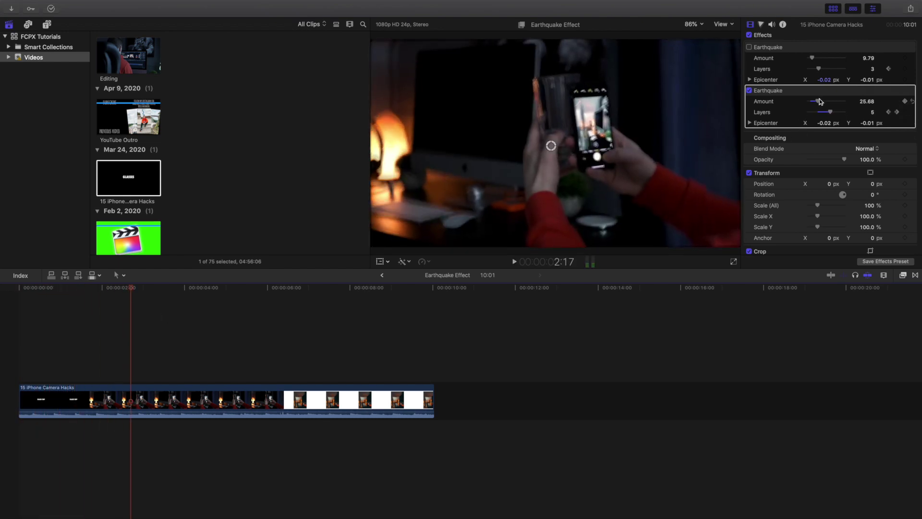
# Step: Compare playback with the second Earthquake Amount at 0 and at 100
pyautogui.moveTo(817, 102); pyautogui.dragTo(799, 105)
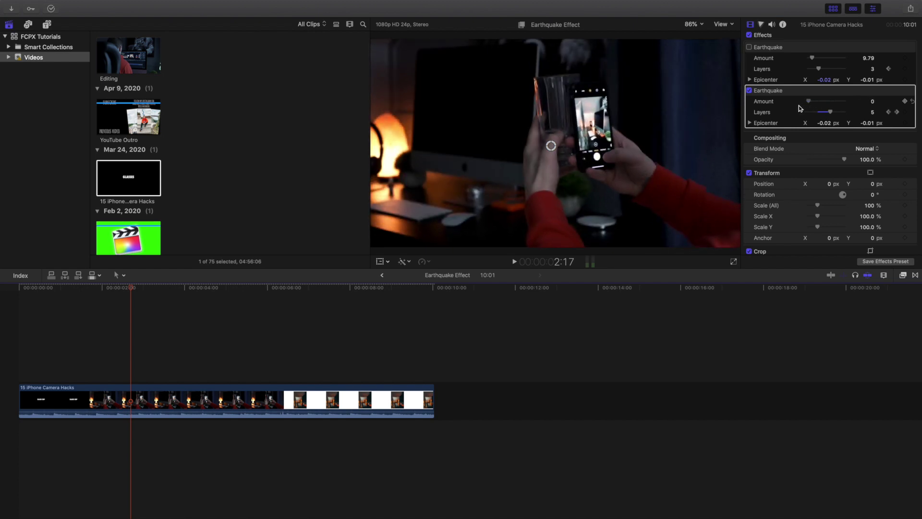
pyautogui.press('space')
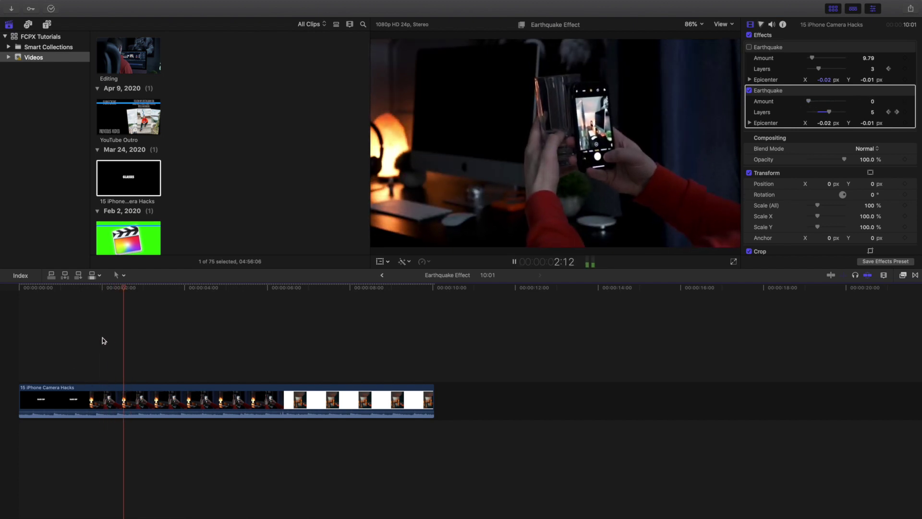
pyautogui.press('space')
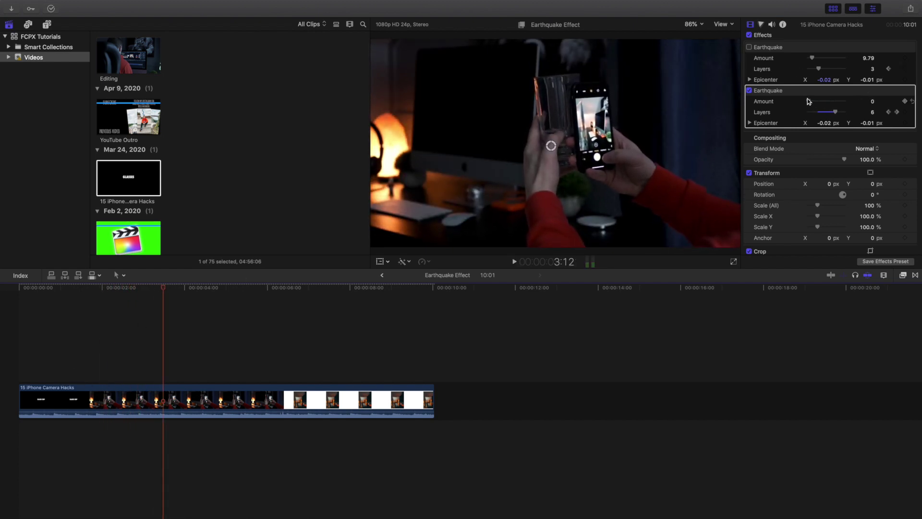
pyautogui.moveTo(808, 101); pyautogui.dragTo(845, 101)
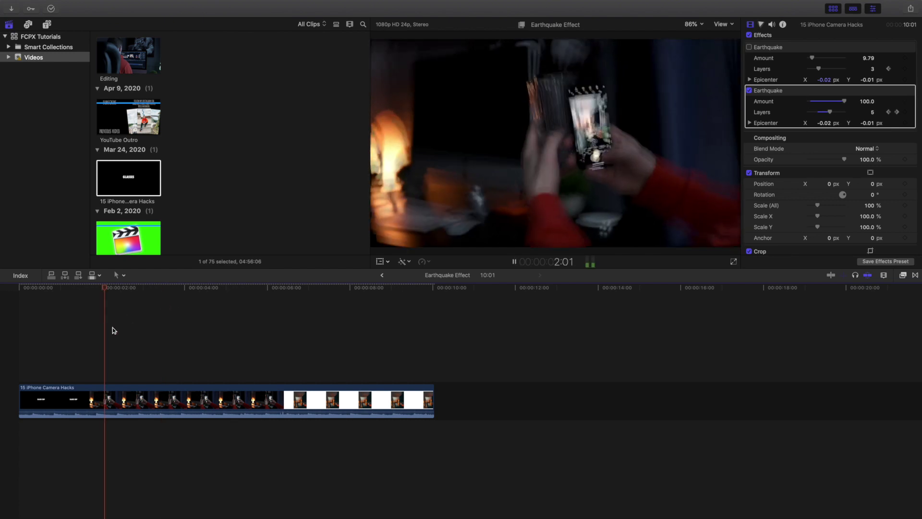
pyautogui.press('space')
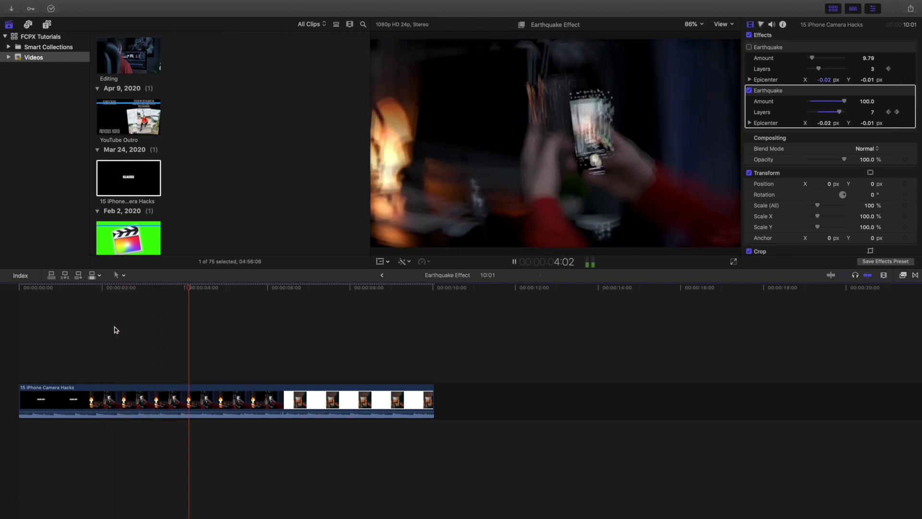
pyautogui.press('space')
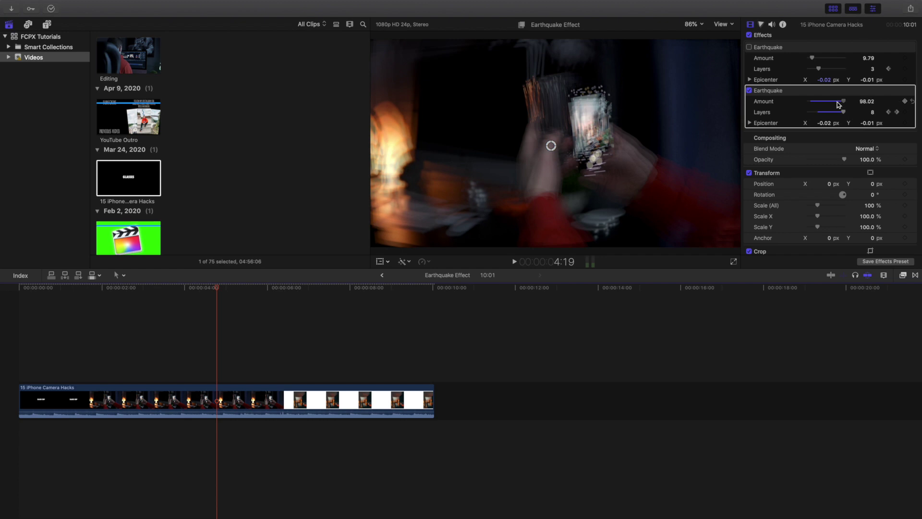
# Step: Lower the second Earthquake Amount to 17.7 and replay to check the subtle shake
pyautogui.moveTo(838, 105); pyautogui.dragTo(814, 104)
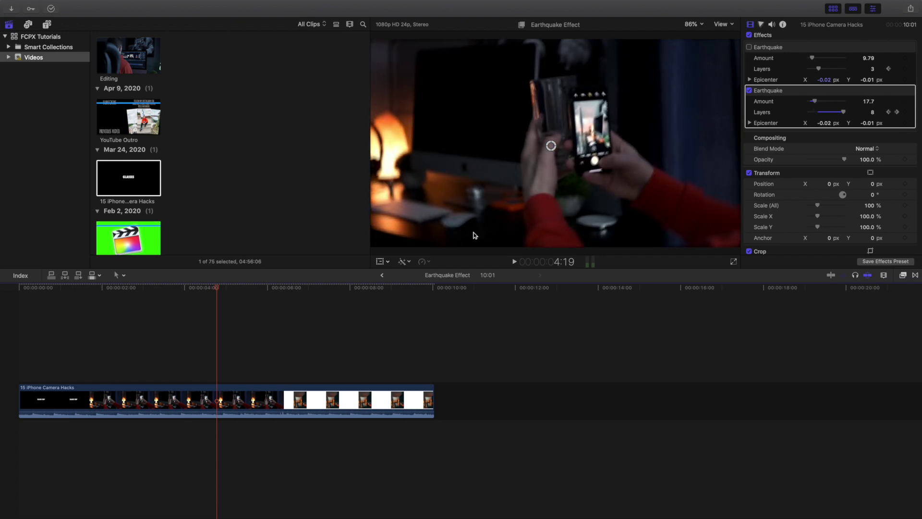
pyautogui.click(87, 348)
pyautogui.press('space')
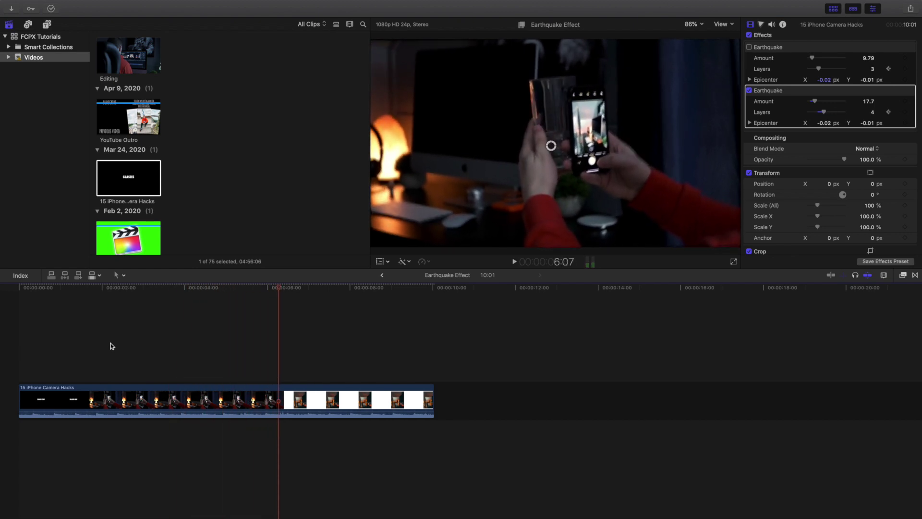
pyautogui.click(131, 344)
pyautogui.press('space')
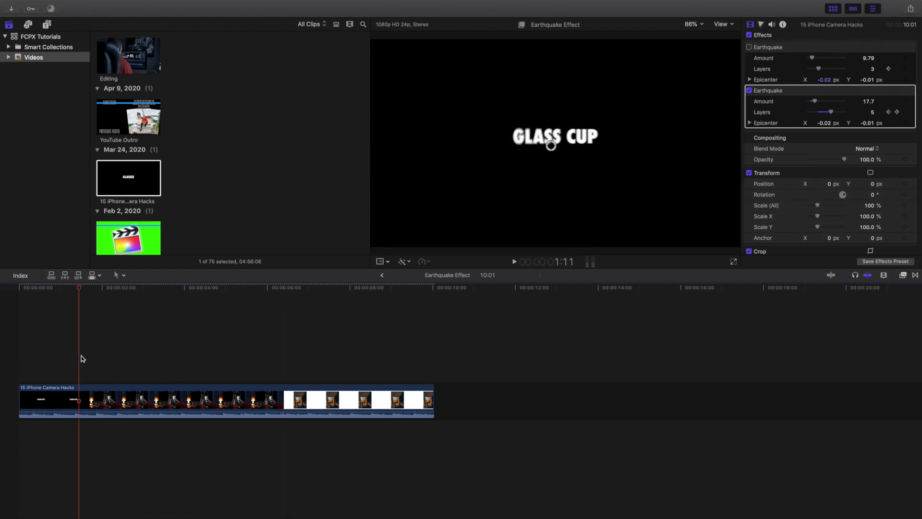
pyautogui.press('space')
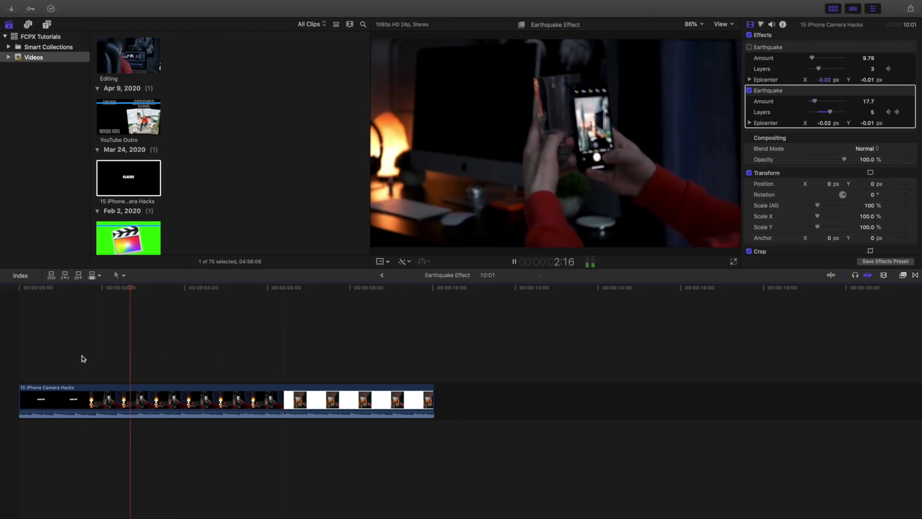